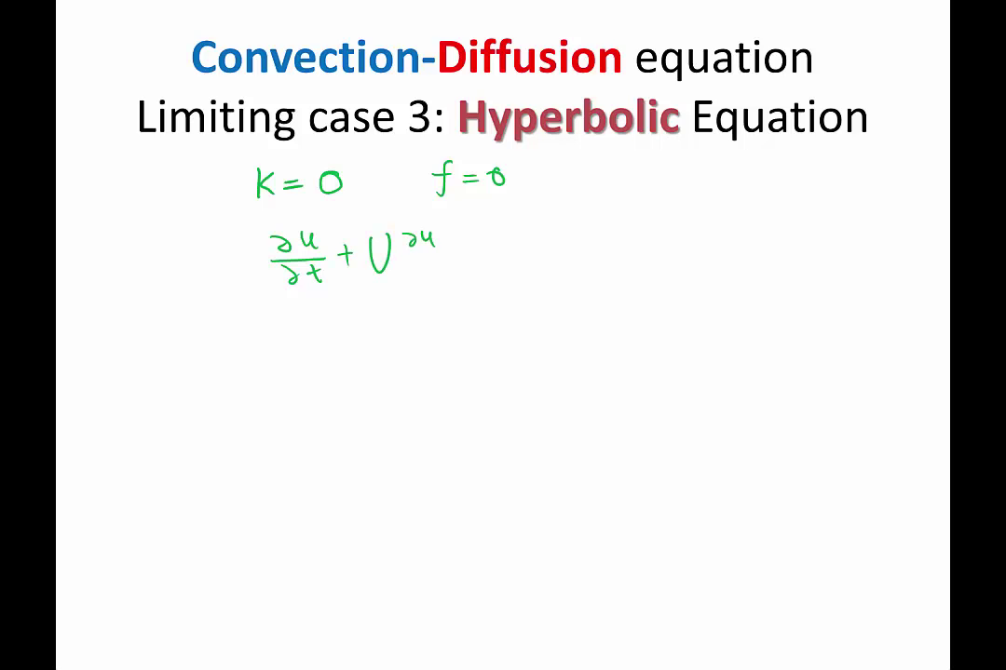
Handwrite ∂u/∂x = 0 after U in green ink to finish the equation ∂u/∂t + U ∂u/∂x = 0
mouse_move(410, 259)
mouse_down()
mouse_move(403, 272)
mouse_move(437, 271)
mouse_up()
mouse_move(435, 261)
mouse_down()
mouse_move(423, 273)
mouse_move(481, 247)
mouse_up()
drag(462, 256, 499, 241)
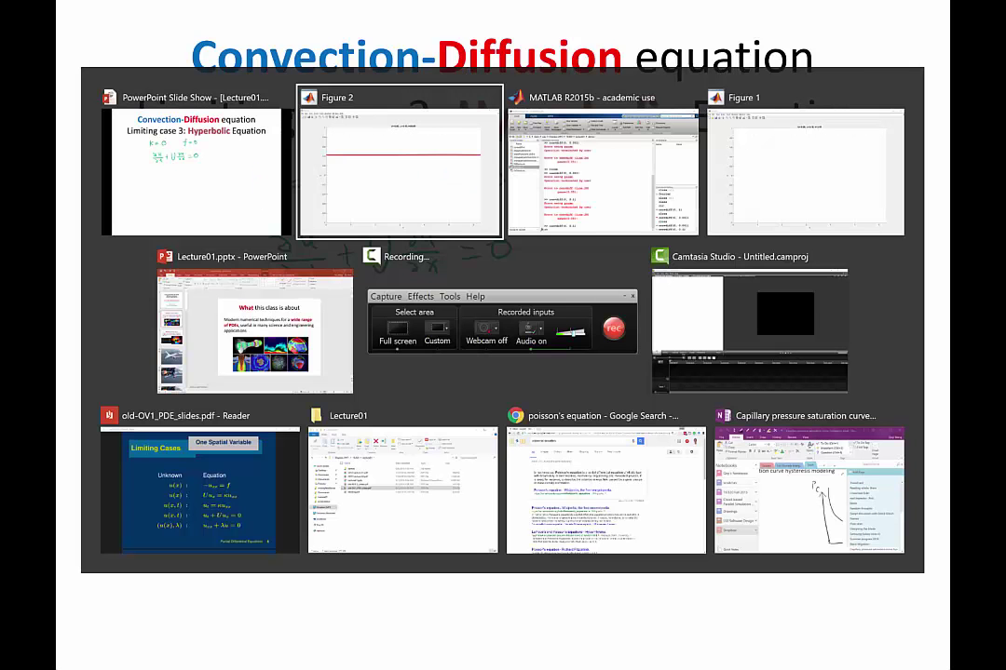
key(alt+Tab)
Switch to MATLAB and close all old figure windows with close all
text(close all)
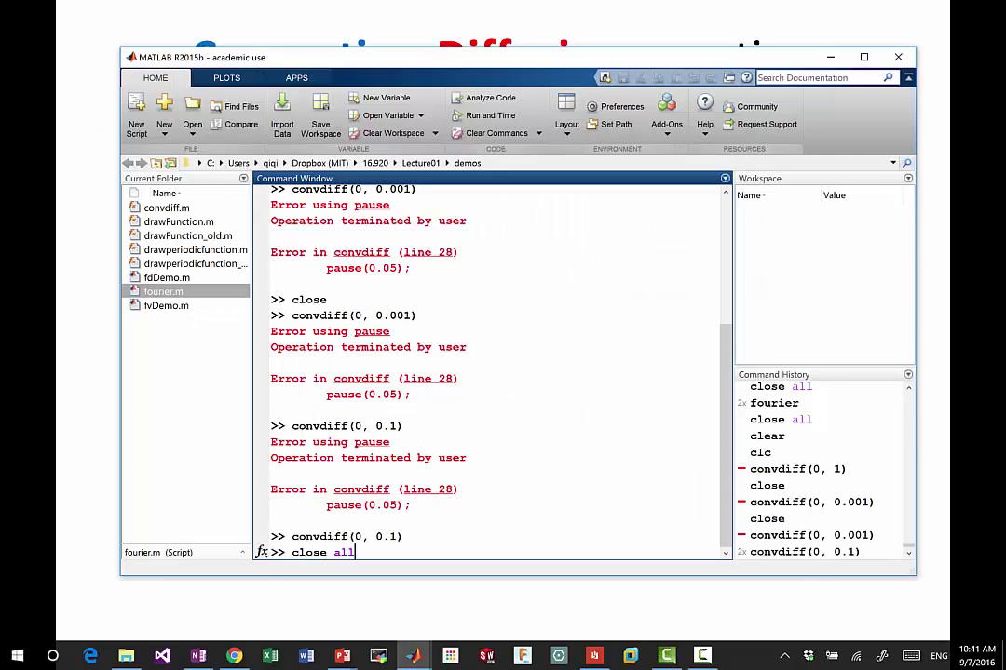
key(Return)
Edit the recalled convdiff(0, 0.1) call into convdiff(1, 0) and run it
key(Up)
key(Up)
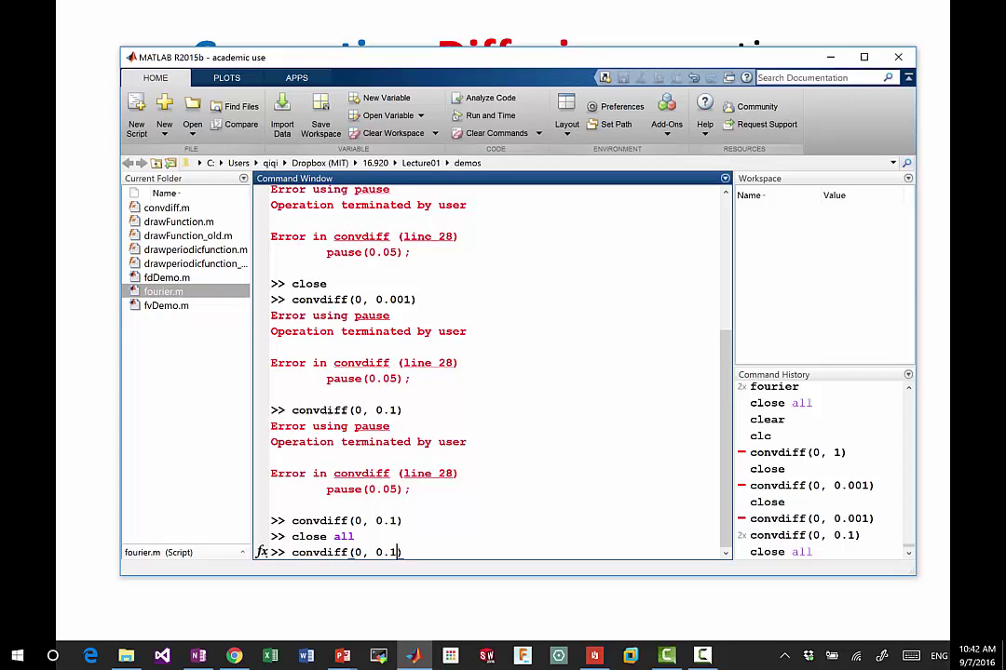
key(BackSpace)
key(BackSpace)
key(Left)
key(Left)
key(Left)
key(BackSpace)
text(1)
key(Return)
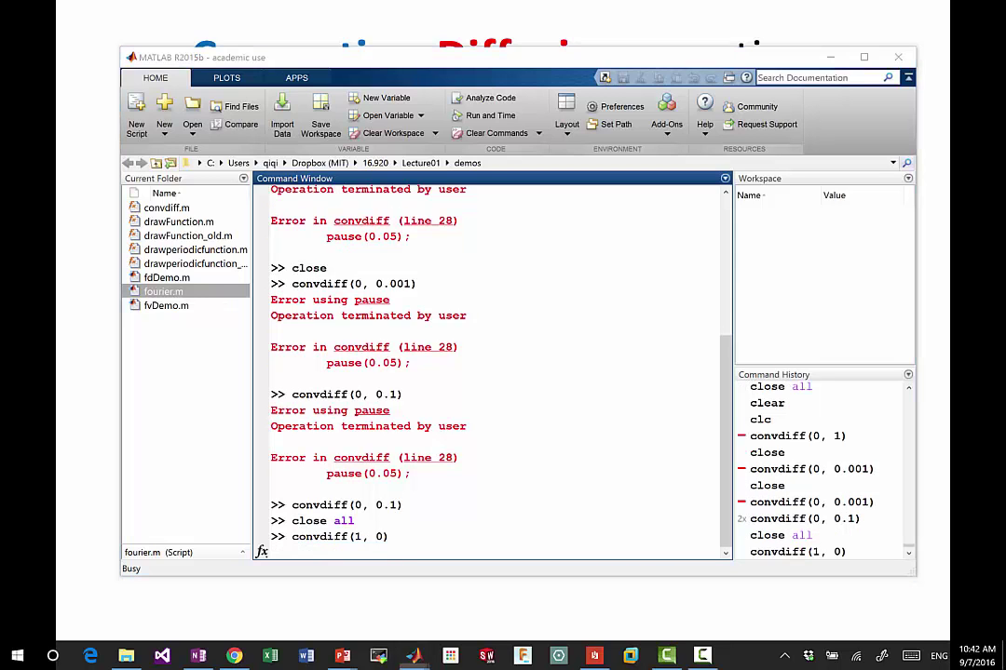
Maximize Figure 1 and sketch an initial wave for the U = 1, κ = 0 animation
double_click(554, 30)
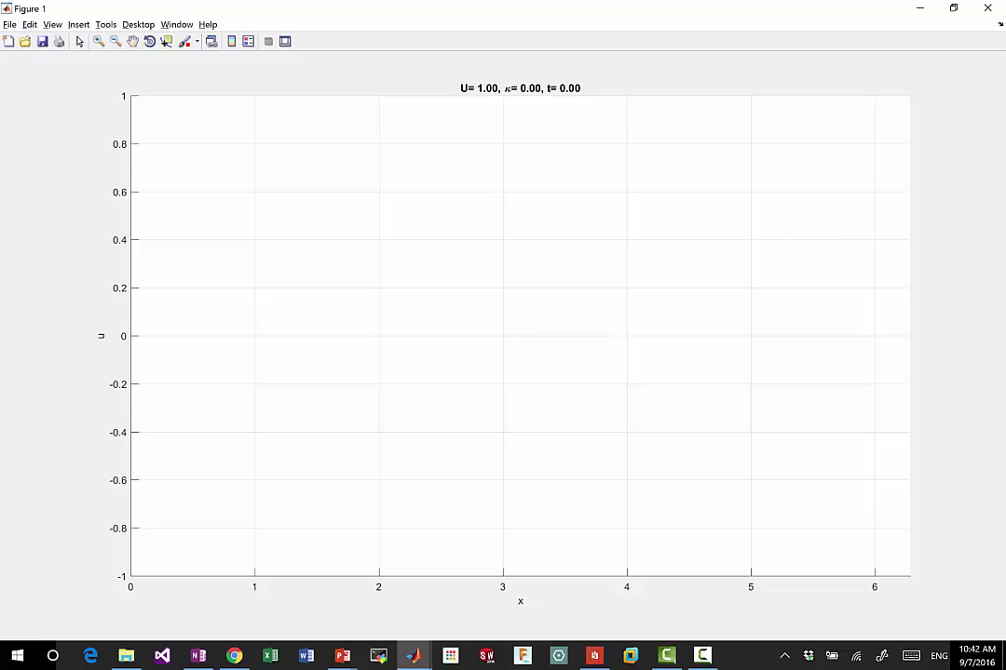
mouse_move(156, 366)
mouse_down()
mouse_move(283, 346)
mouse_move(356, 209)
mouse_move(423, 370)
mouse_move(564, 341)
mouse_move(817, 236)
mouse_up()
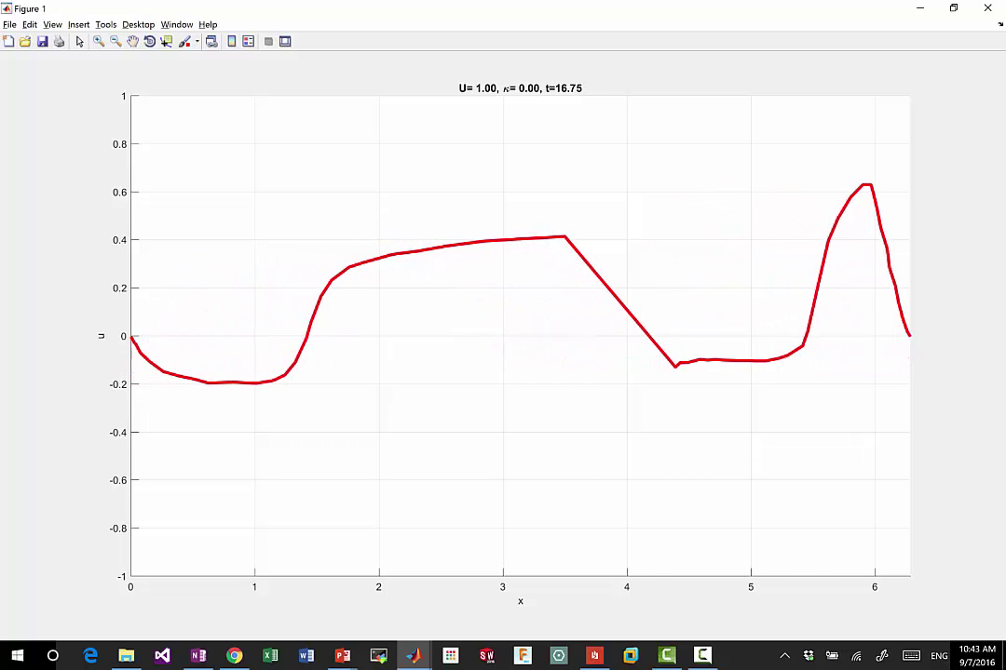
Switch from MATLAB back to the PowerPoint Hyperbolic Equation slide show
key(alt+Tab)
key(alt+Tab)
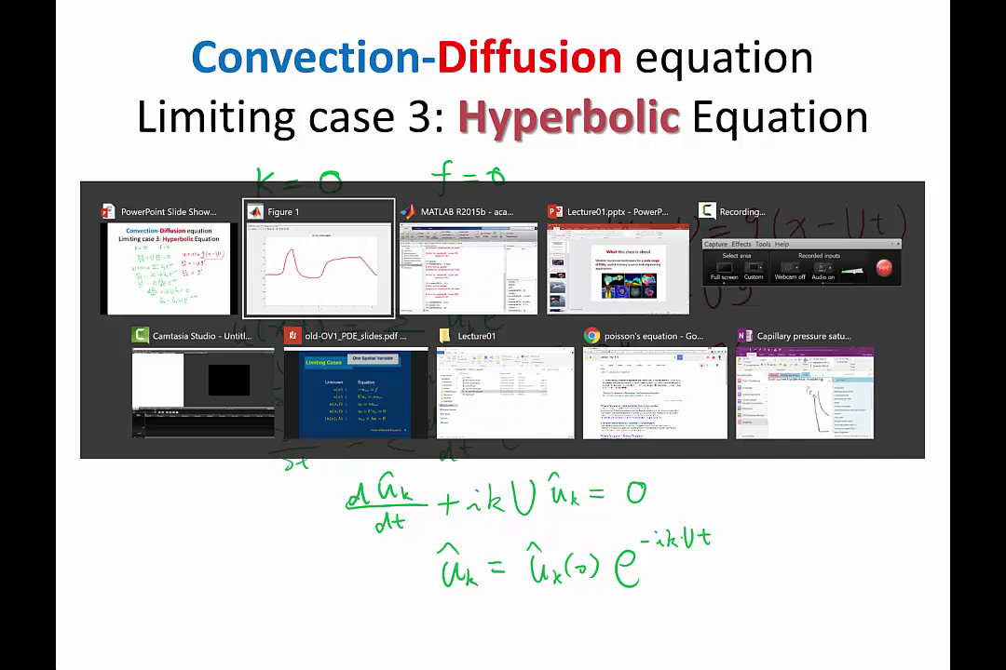
key(alt+Tab)
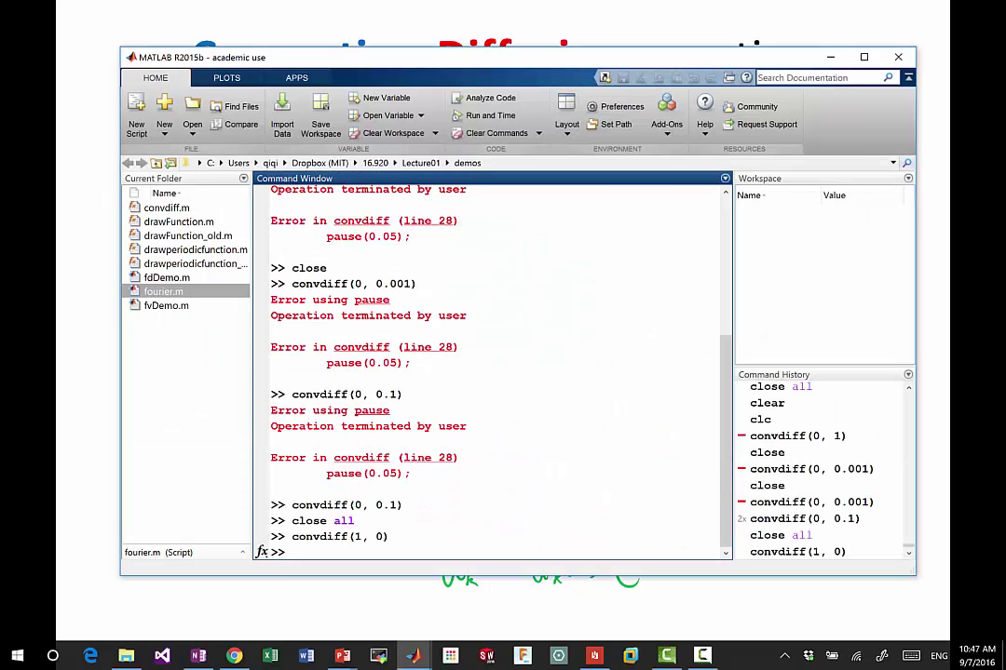
In MATLAB, close the old figure, run convdiff(1, 0.1) and maximize its figure window
text(close)
key(Return)
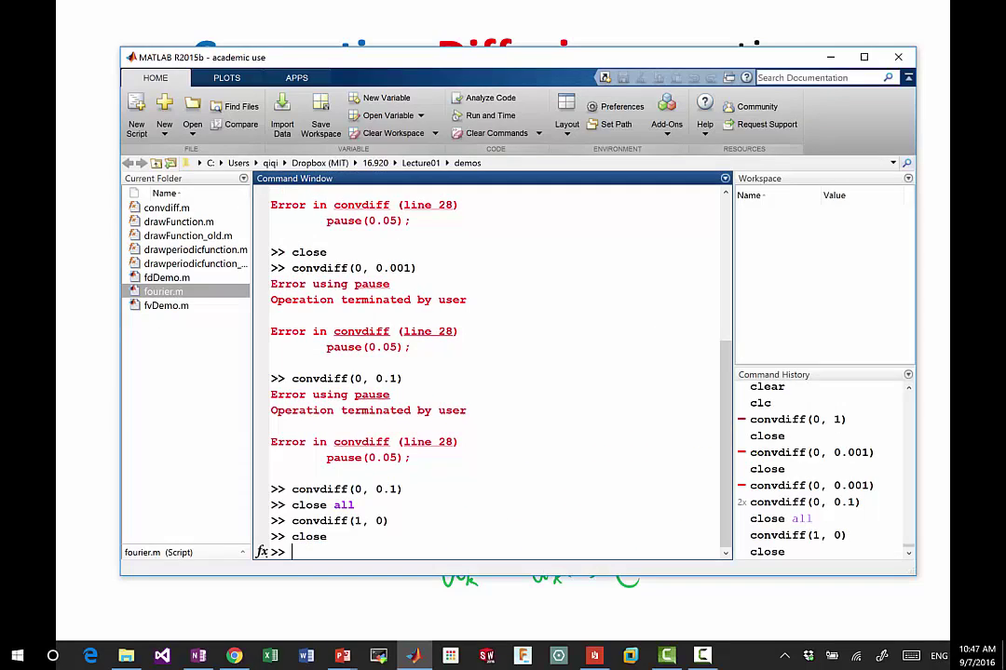
key(Up)
key(Up)
key(Left)
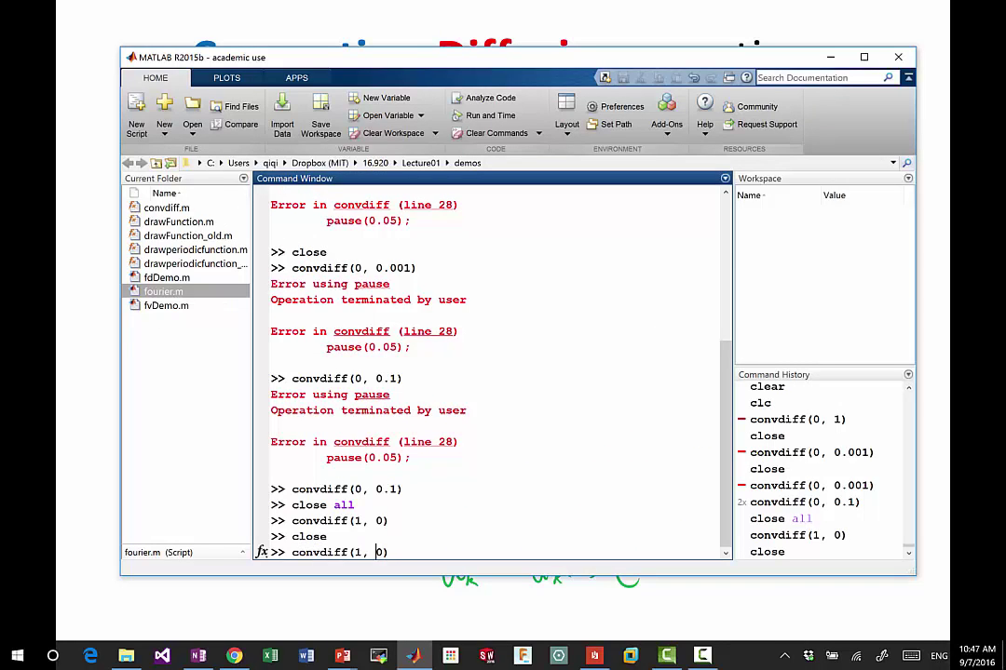
text(.1)
key(Return)
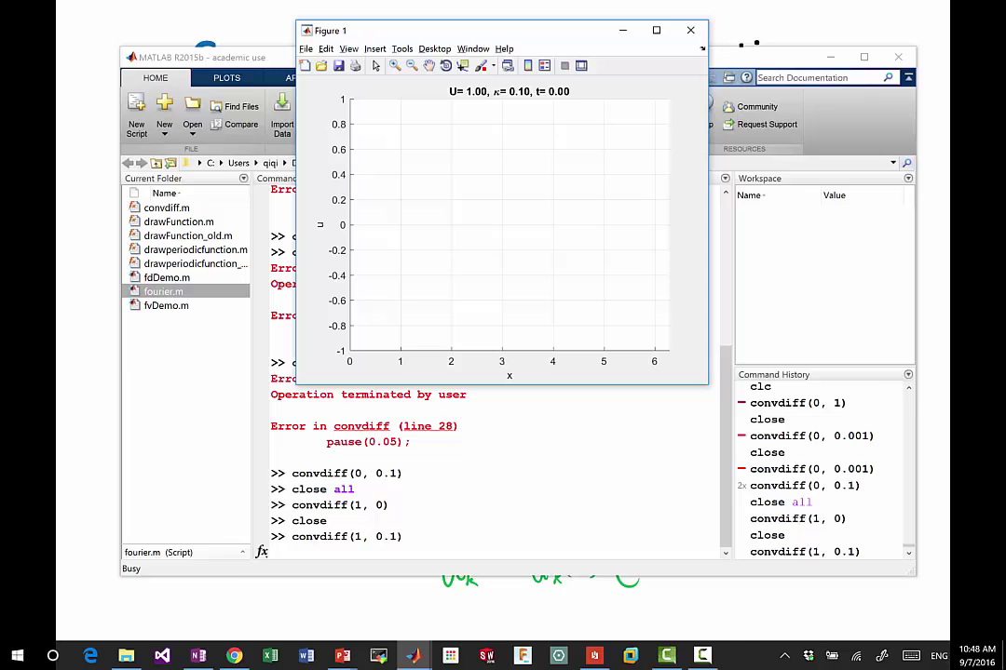
double_click(553, 27)
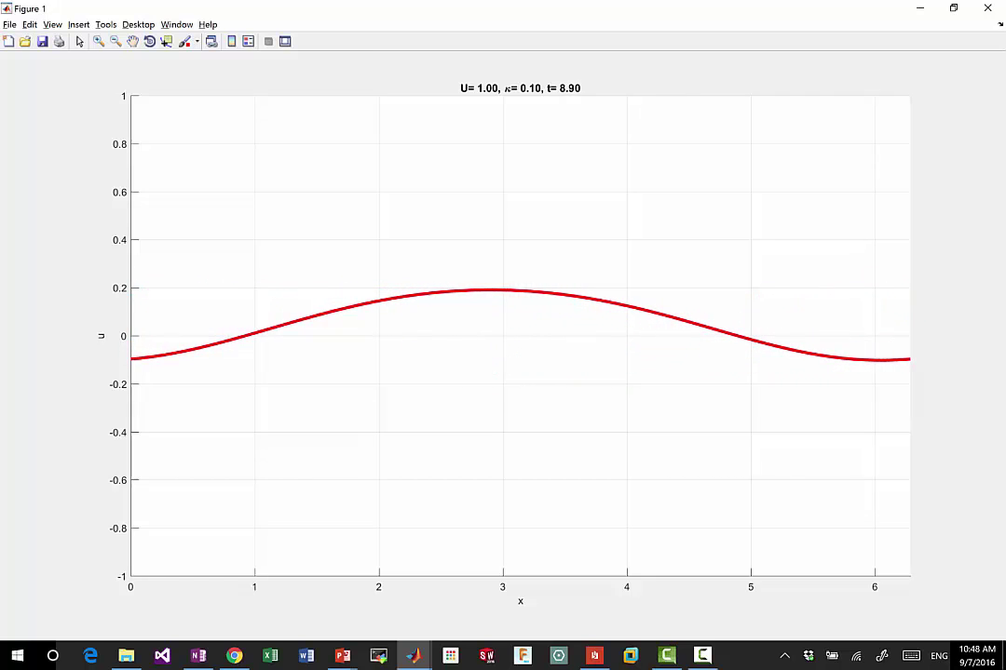
Rerun the demo as convdiff(1, 0.01) by editing the recalled convdiff(1, 0.1) command
key(alt+Tab)
key(Up)
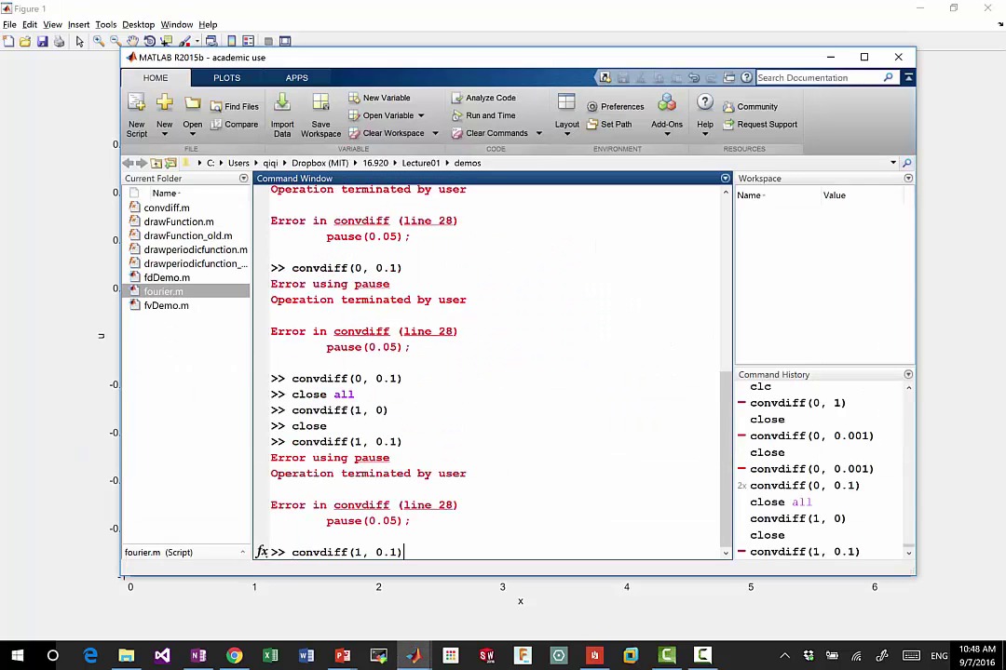
text(0)
key(Return)
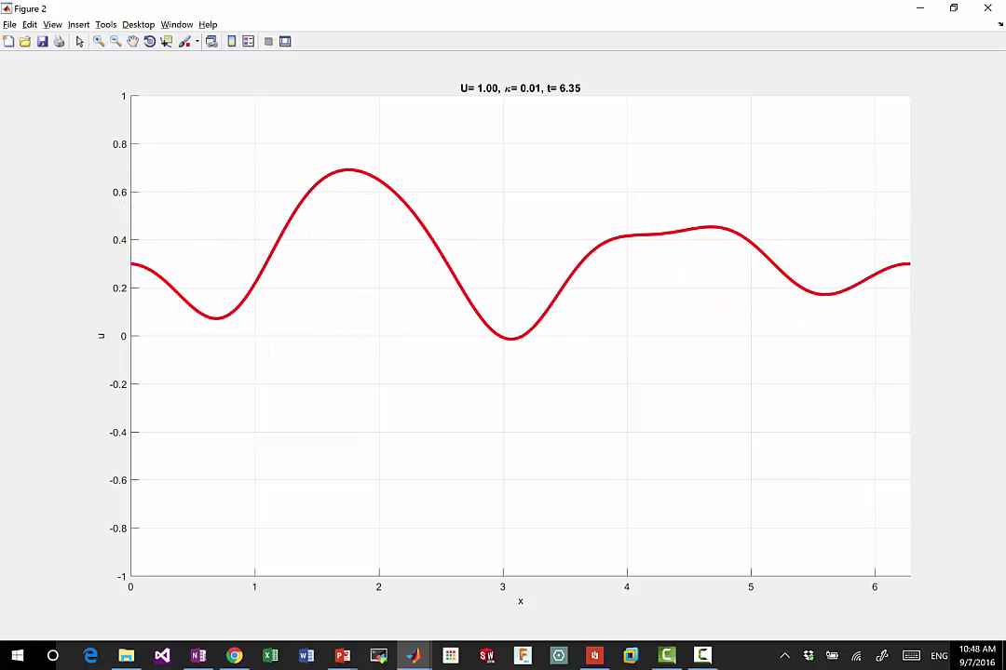
Stop the κ = 0.01 animation with Ctrl+C and start convdiff(10, 0.1)
key(alt+Tab)
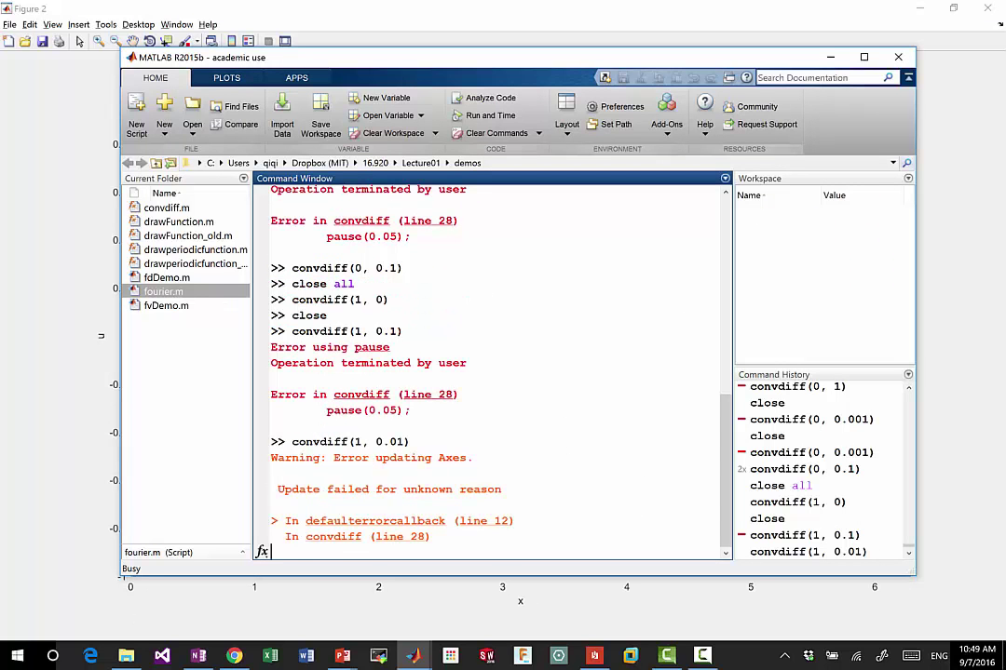
key(ctrl+c)
key(Up)
key(Up)
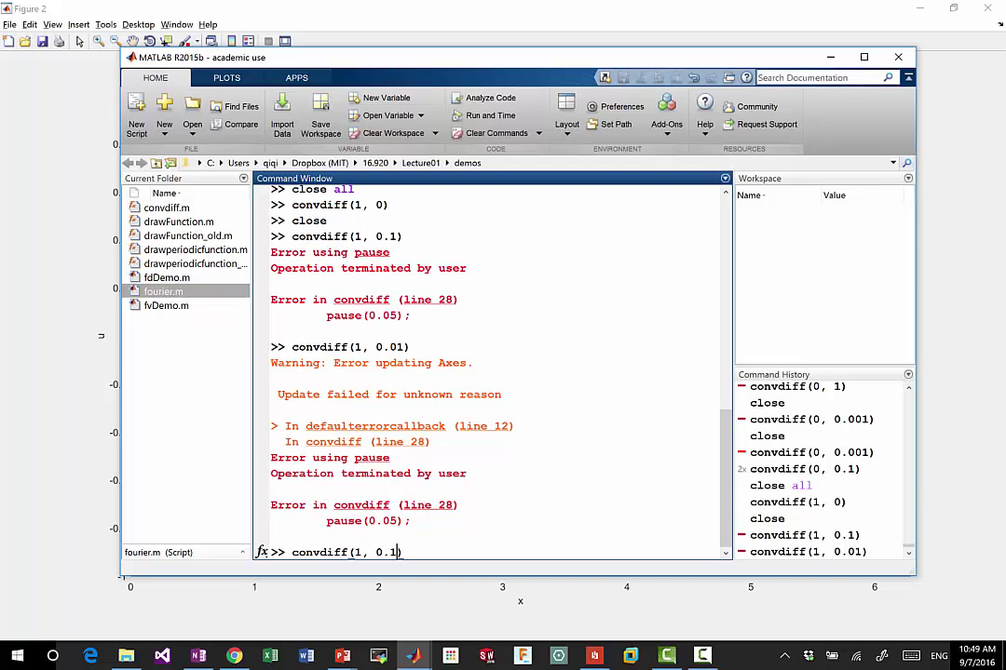
click(368, 552)
text(0)
key(Return)
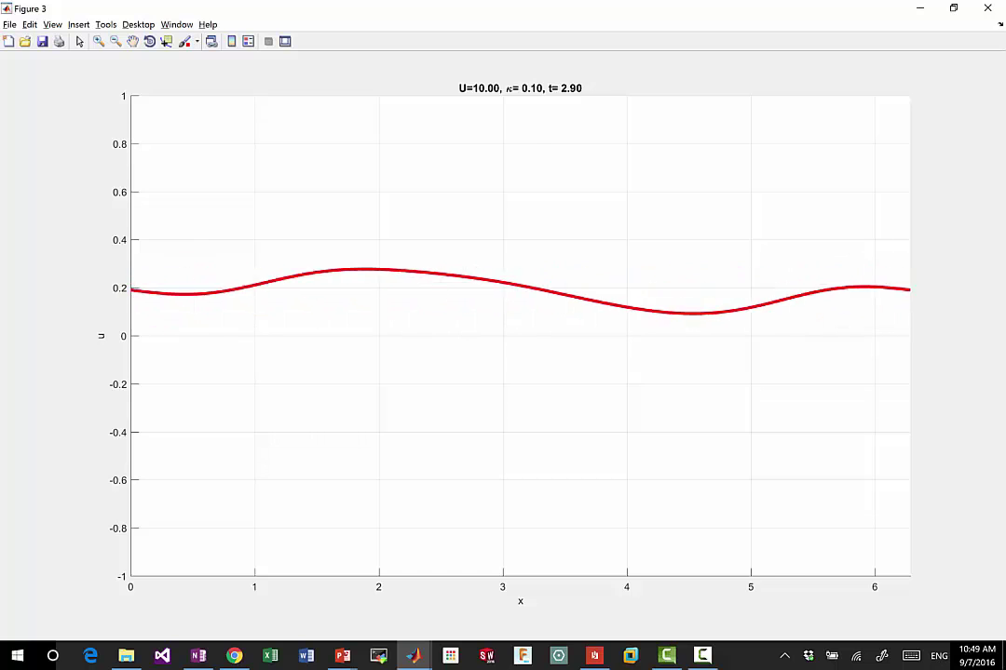
Stop the U = 10 run, launch convdiff(-2, 0.1) full screen, then interrupt it
key(alt+Tab)
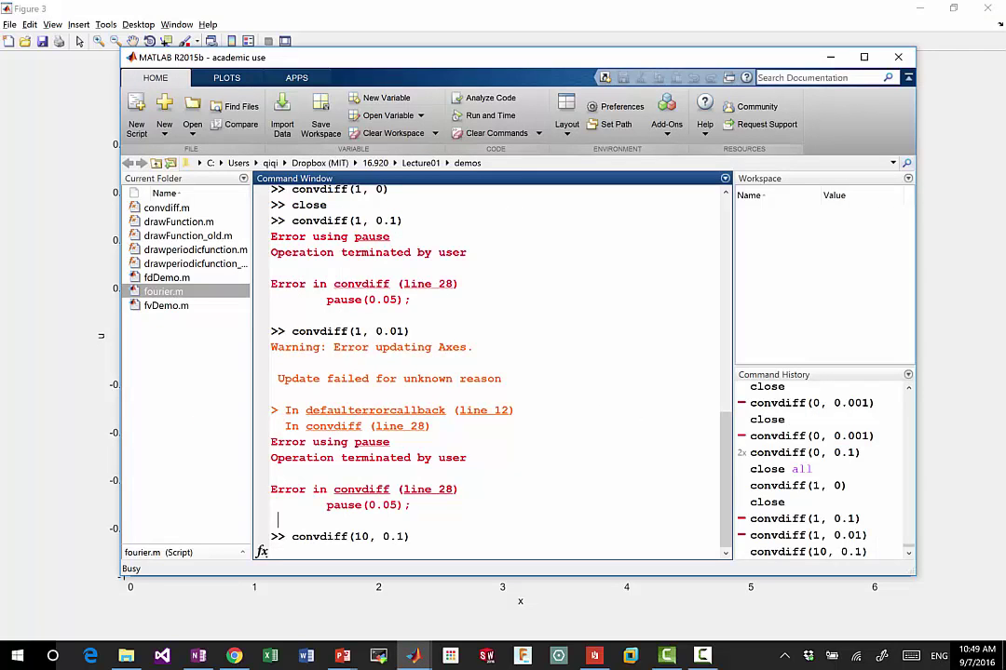
key(ctrl+c)
key(Up)
key(Left)
key(Left)
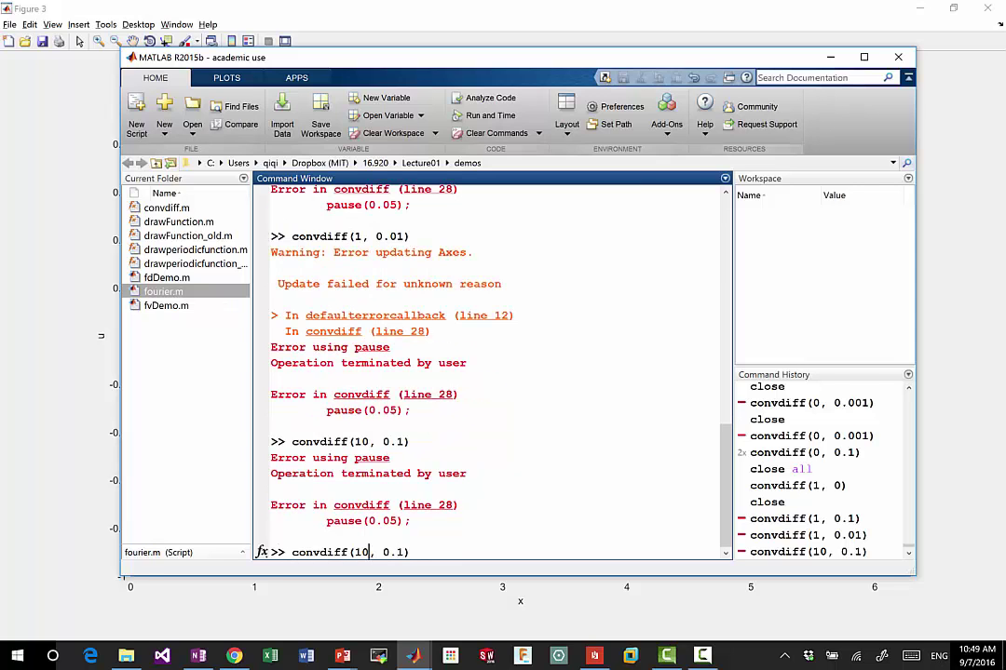
key(BackSpace)
key(BackSpace)
text(-2)
key(Return)
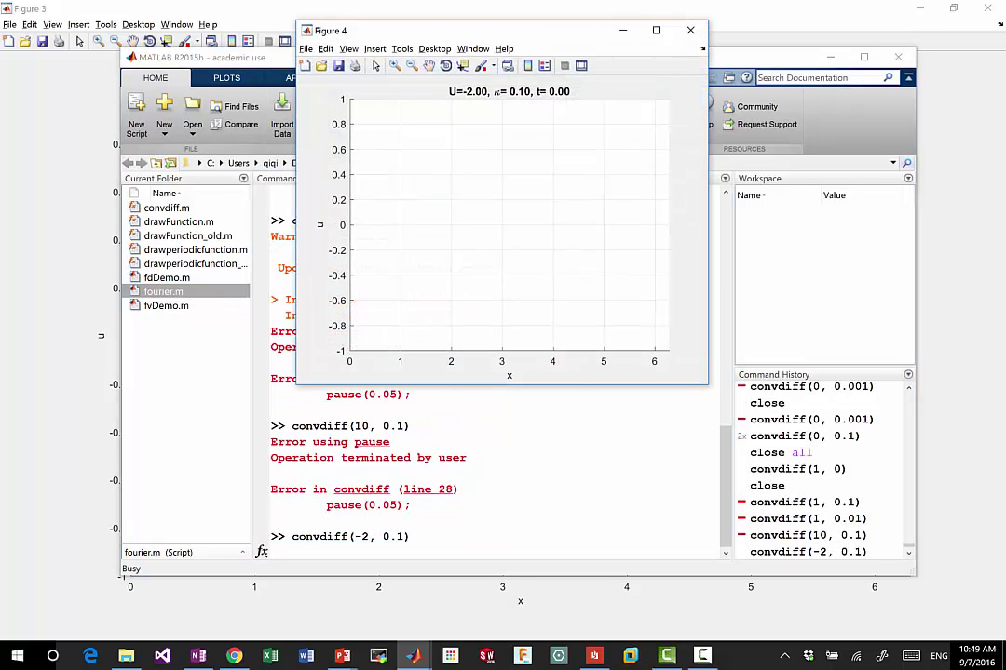
double_click(554, 27)
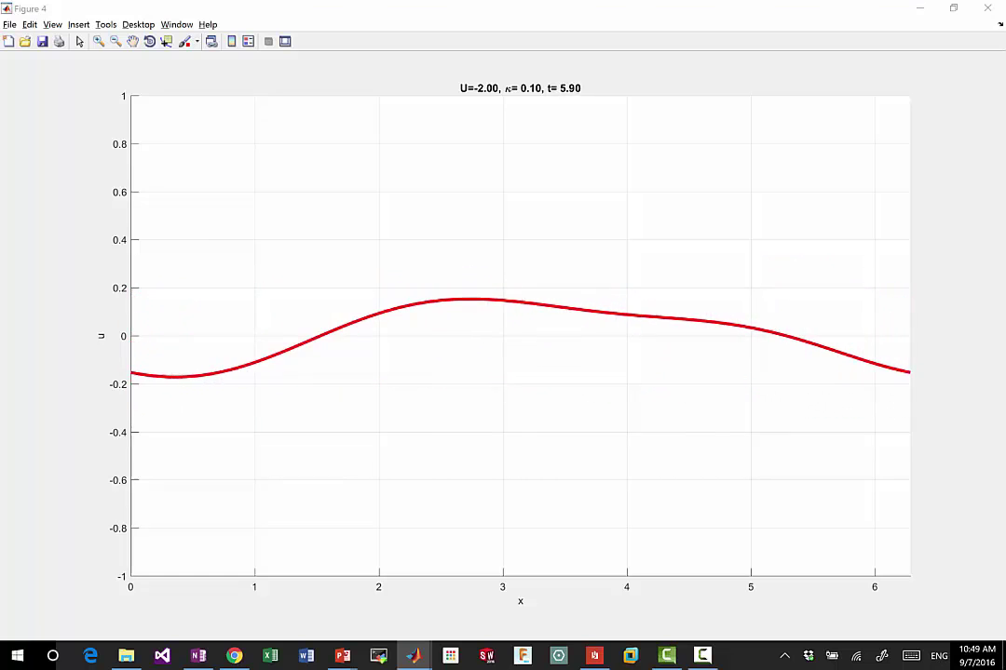
key(alt+Tab)
key(ctrl+c)
Run convdiff(-2, -0.1) with negative kappa, then interrupt it with Ctrl+C
key(Up)
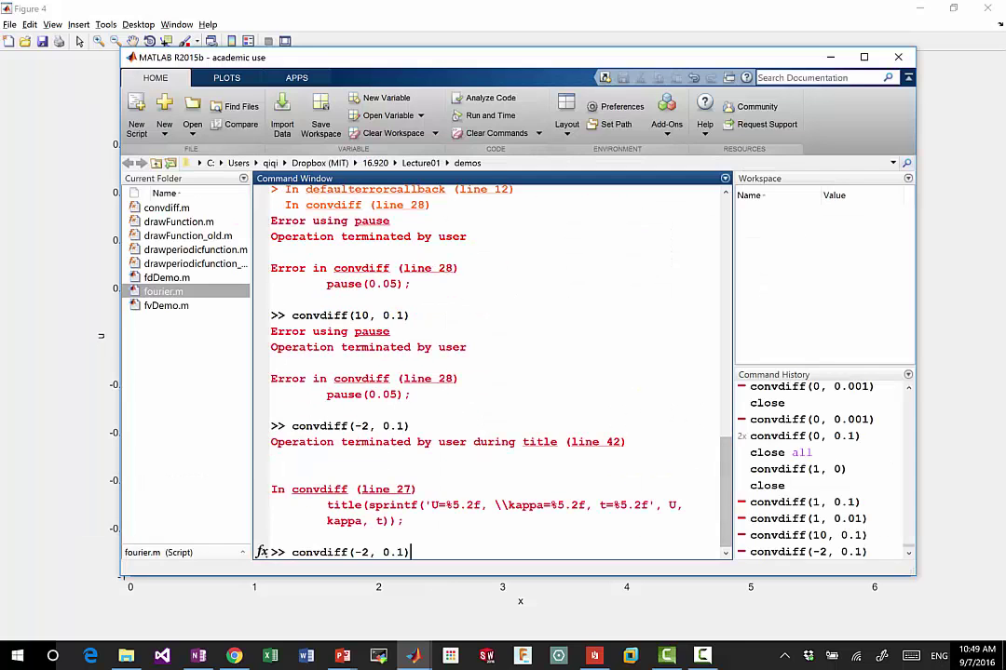
text(-)
key(Return)
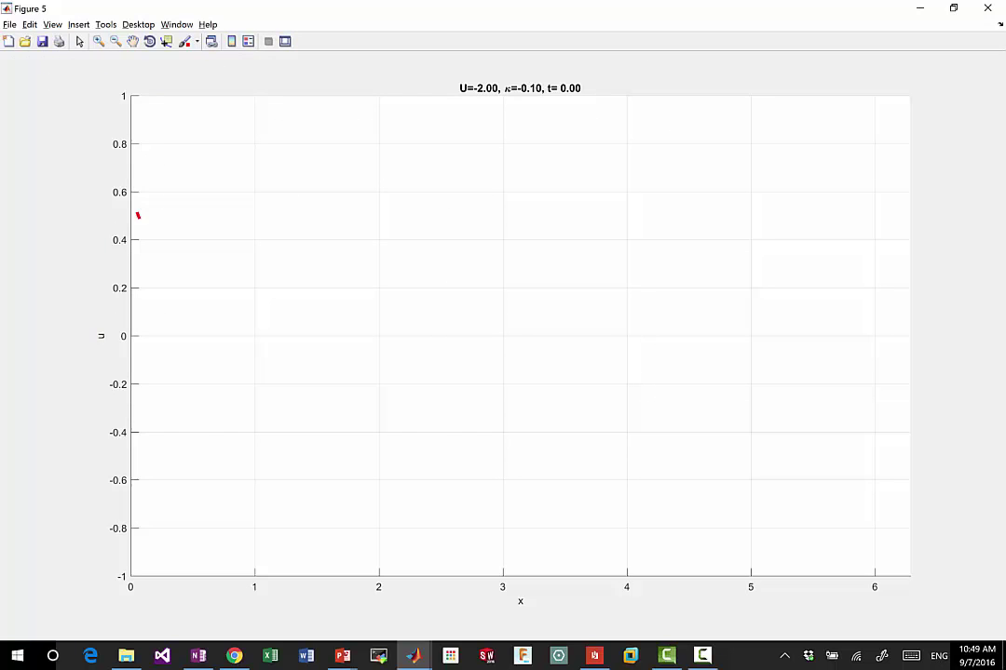
key(alt+Tab)
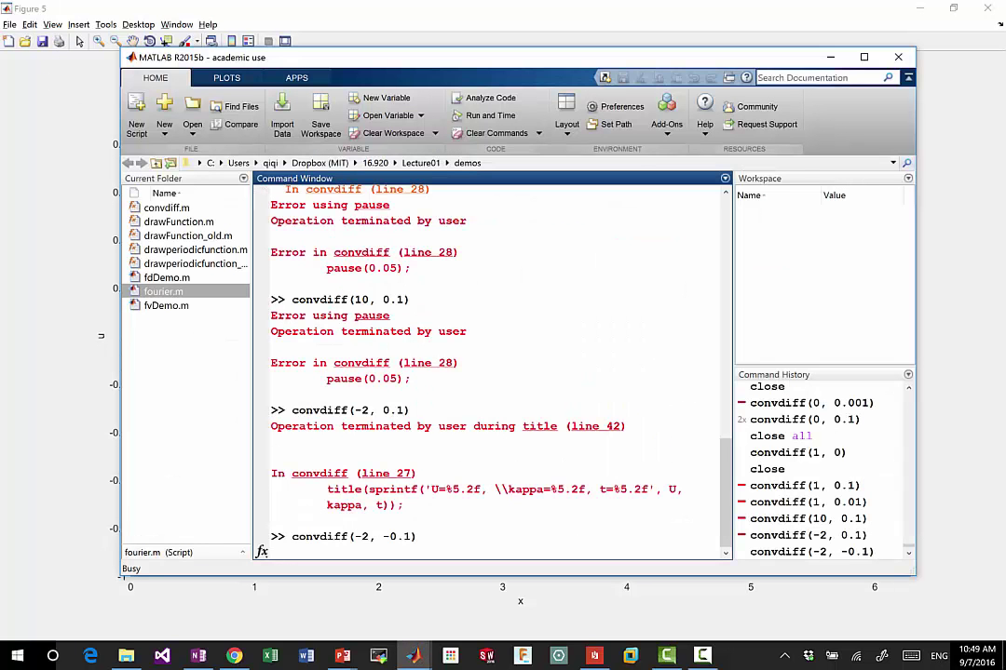
key(ctrl+c)
Close all figures, rerun convdiff(-2, -0.1) full screen and sketch a red curve across the plot
text(close all)
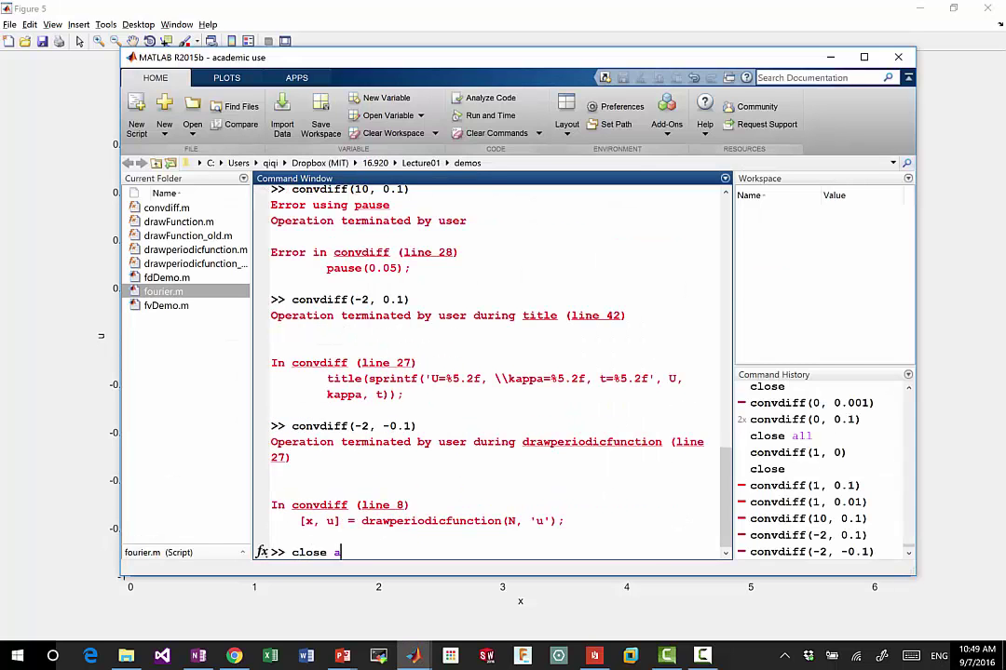
key(Return)
key(Up)
key(Up)
key(Return)
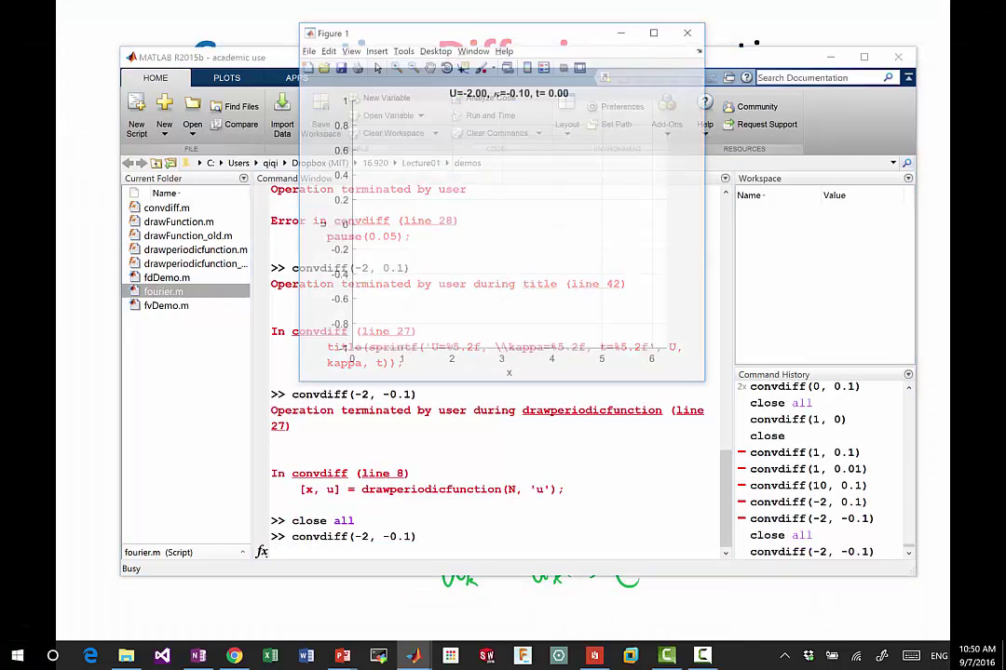
double_click(559, 30)
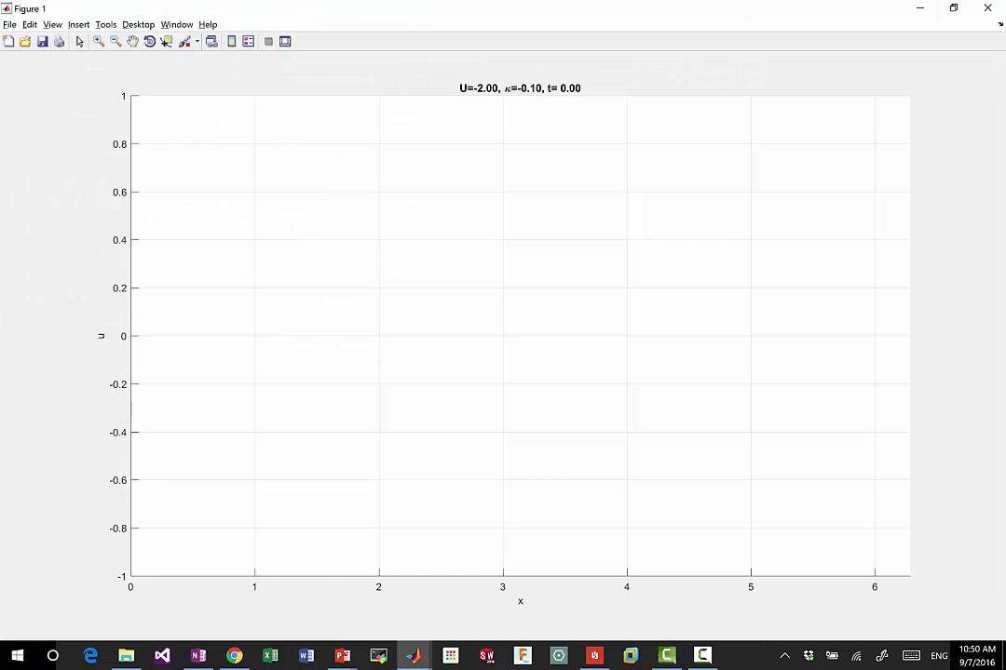
mouse_move(151, 151)
mouse_down()
mouse_move(205, 258)
mouse_move(269, 510)
mouse_move(362, 207)
mouse_move(433, 157)
mouse_move(518, 488)
mouse_move(638, 492)
mouse_move(787, 267)
mouse_move(873, 396)
mouse_up()
Stop the negative-kappa animation and view its figure before returning to the Command Window
key(alt+Tab)
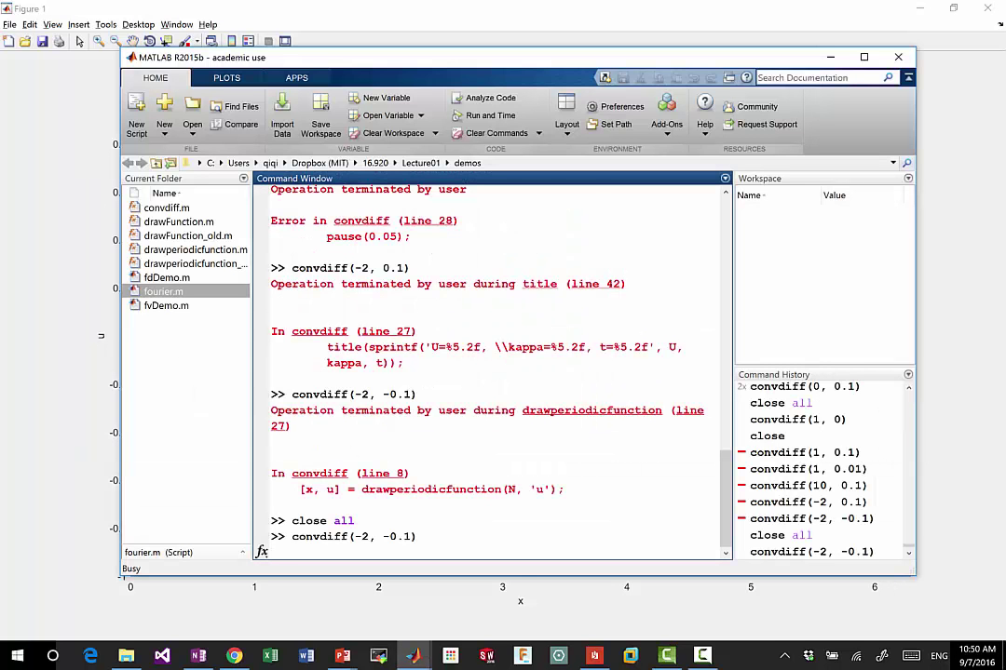
key(ctrl+c)
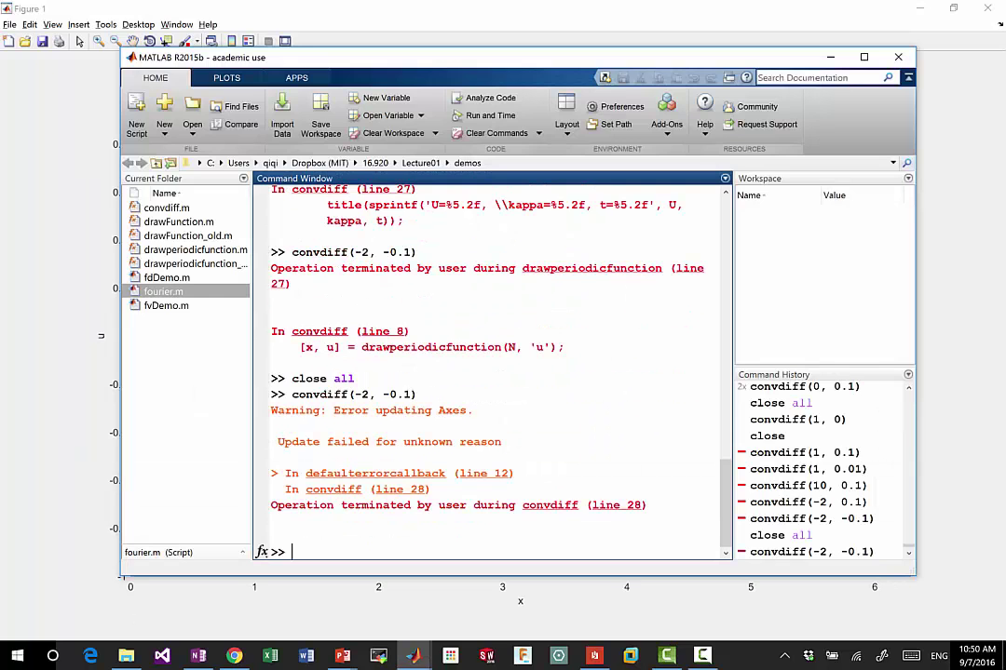
key(alt+Tab)
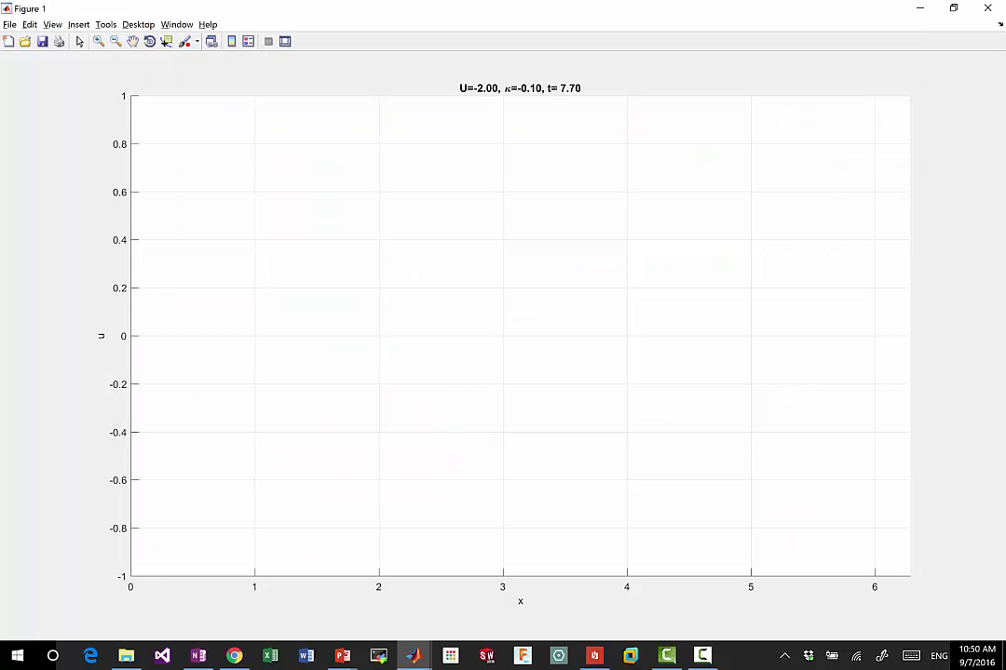
key(alt+Tab)
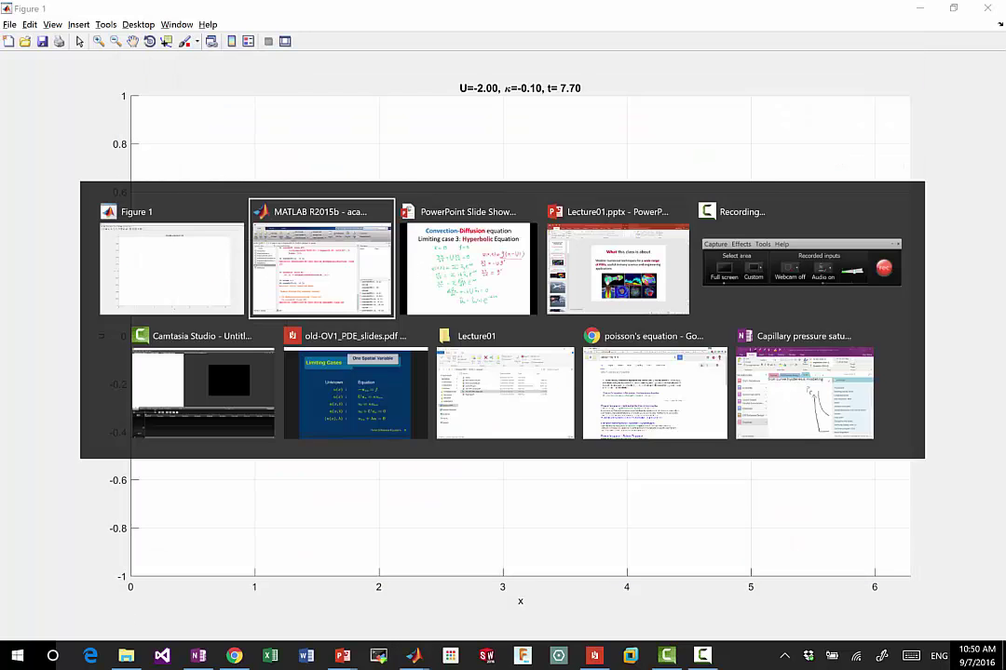
Close all figures and run convdiff(-2, -0.00001), editing the recalled convdiff(-2, -0.1) command
text(close all)
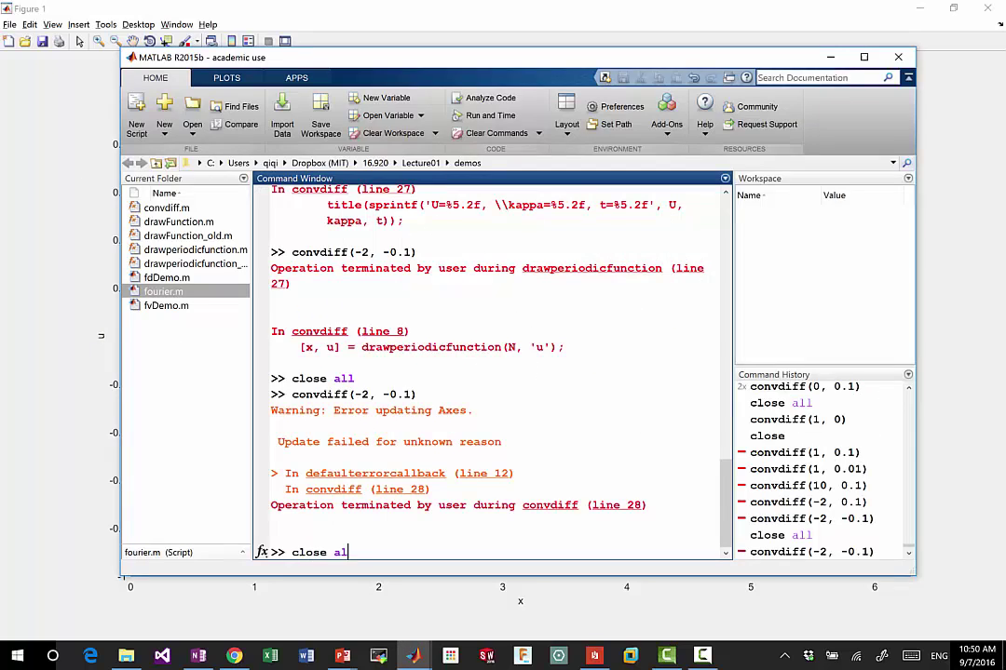
key(Return)
key(Up)
key(Up)
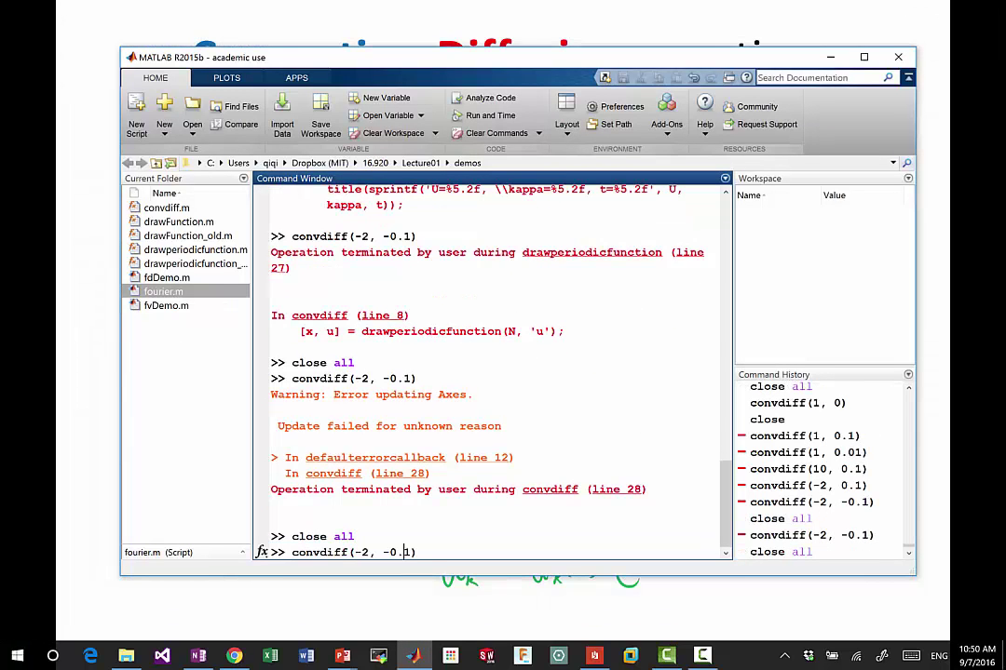
text(0000)
key(Return)
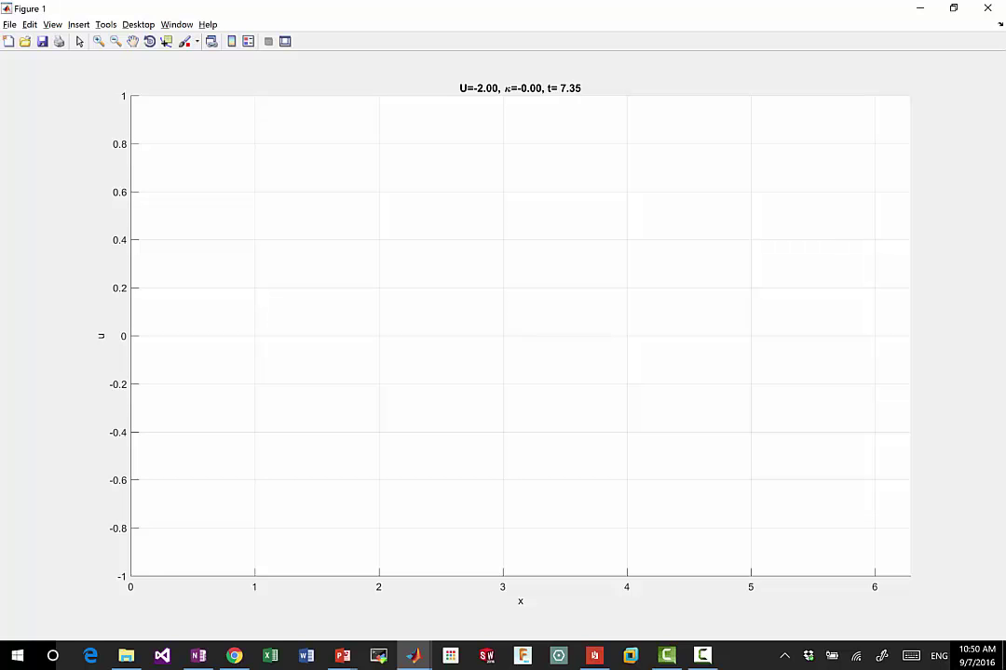
Halt the running animation, briefly highlight the kappa digits 00001, and recall convdiff(-2, -0.00001)
key(alt+Tab)
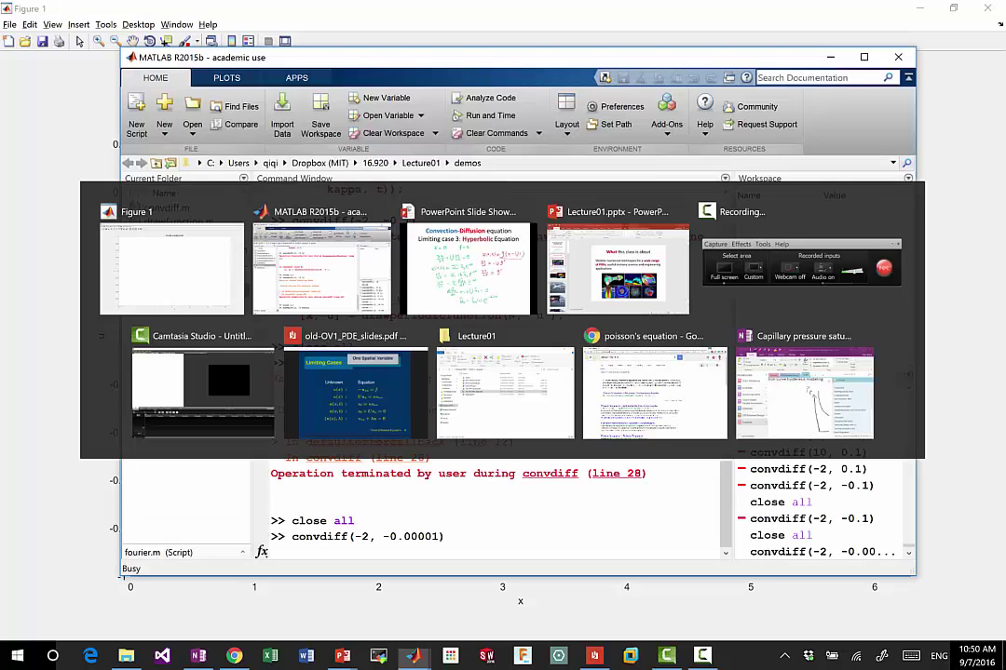
key(ctrl+c)
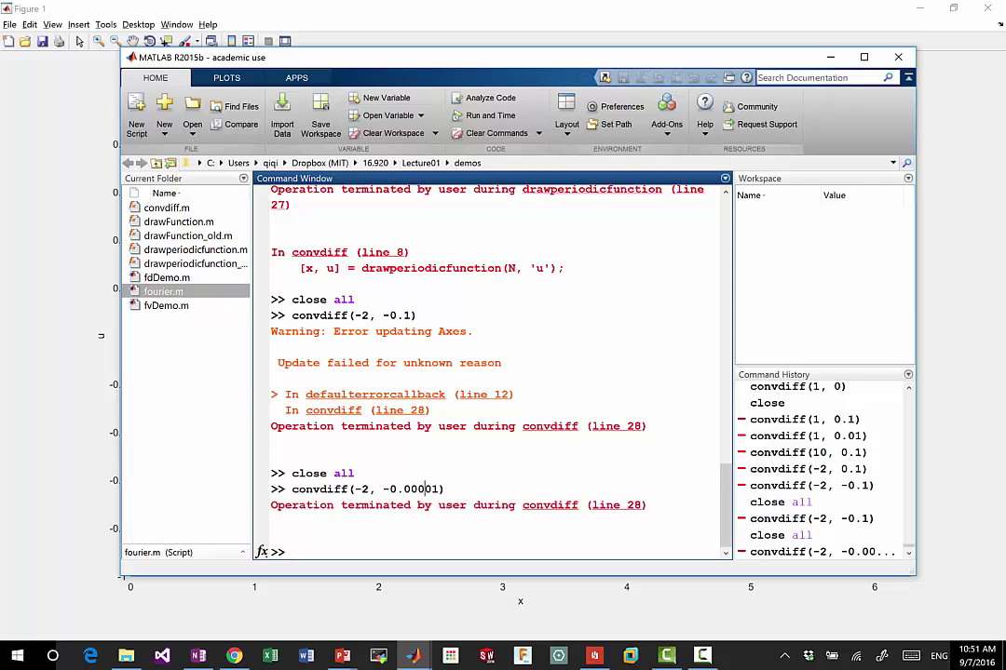
double_click(428, 489)
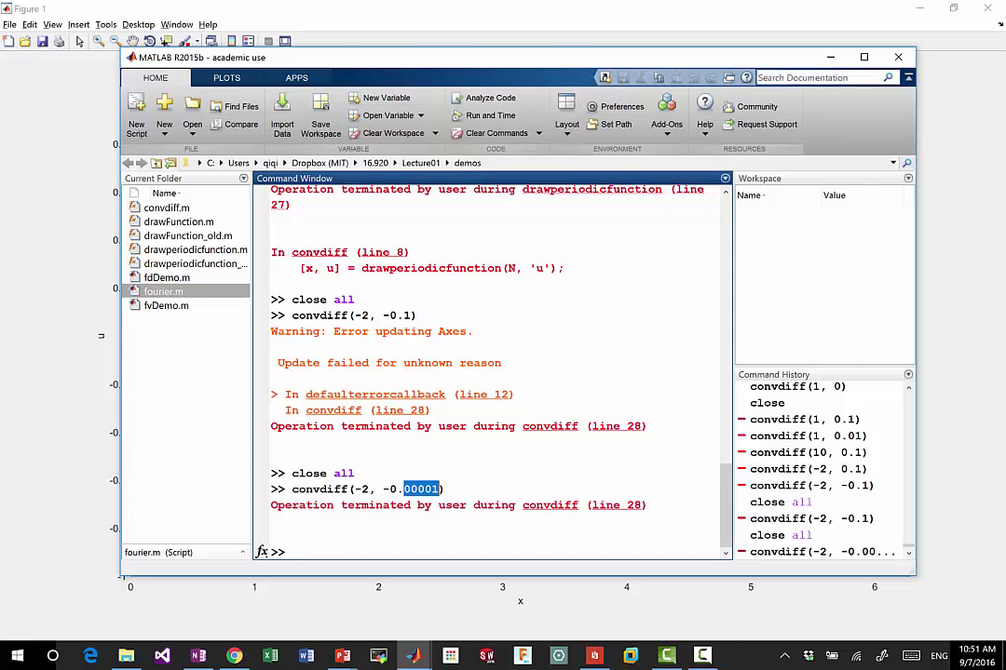
click(425, 489)
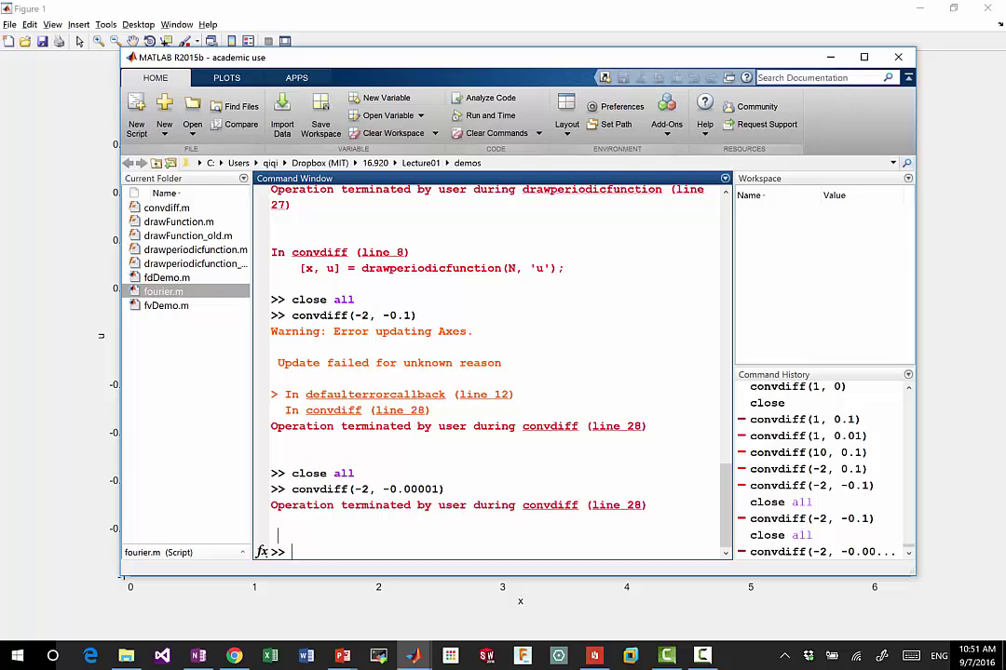
key(Up)
Rerun convdiff(-2, -0.00001) in Figure 2, then bring the MATLAB command window forward
key(Return)
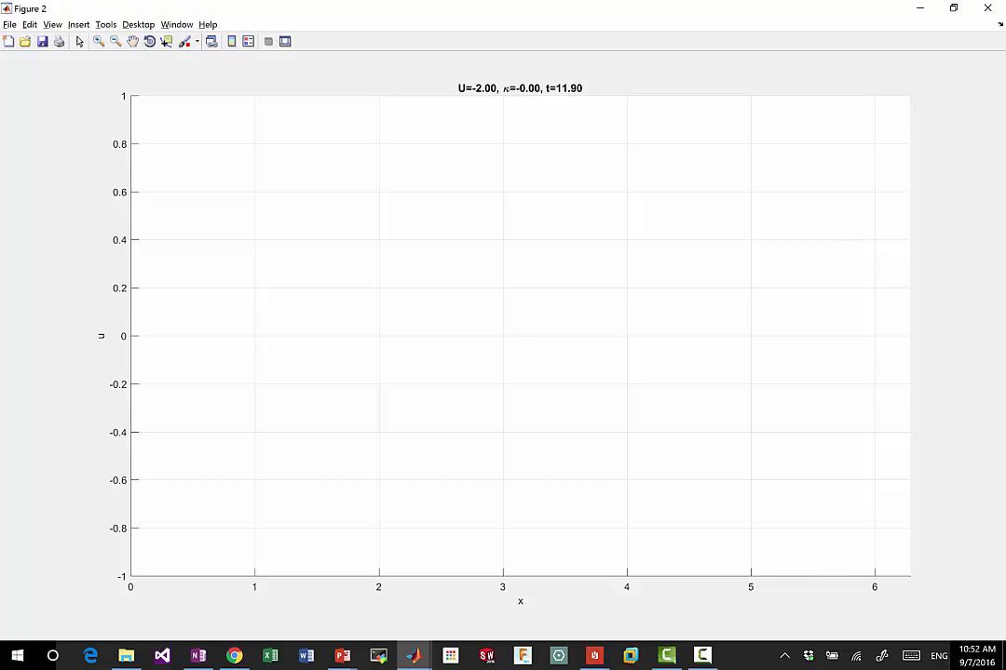
key(alt+Tab)
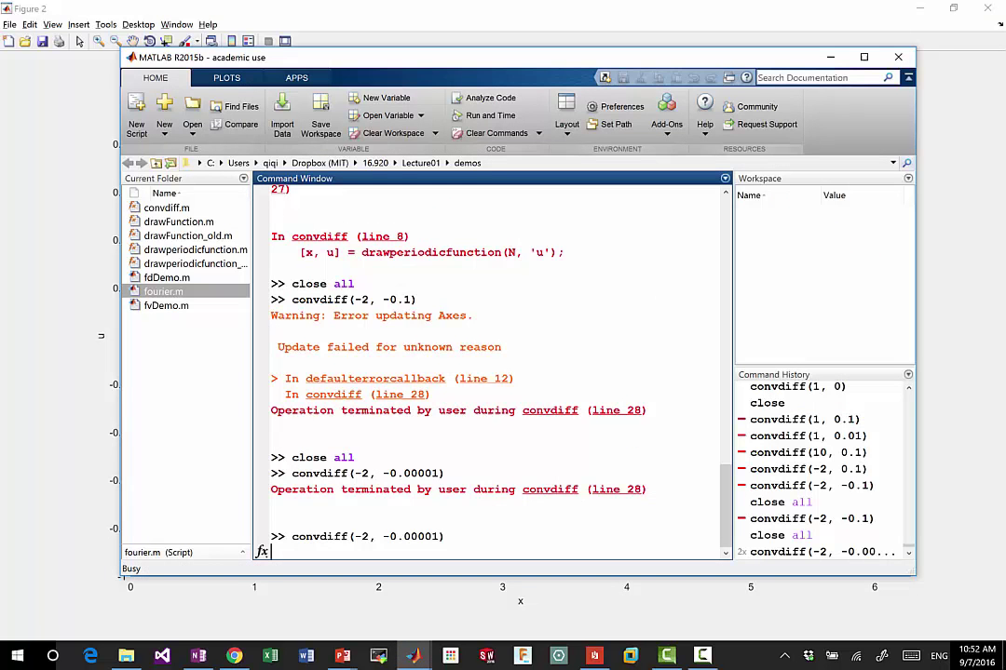